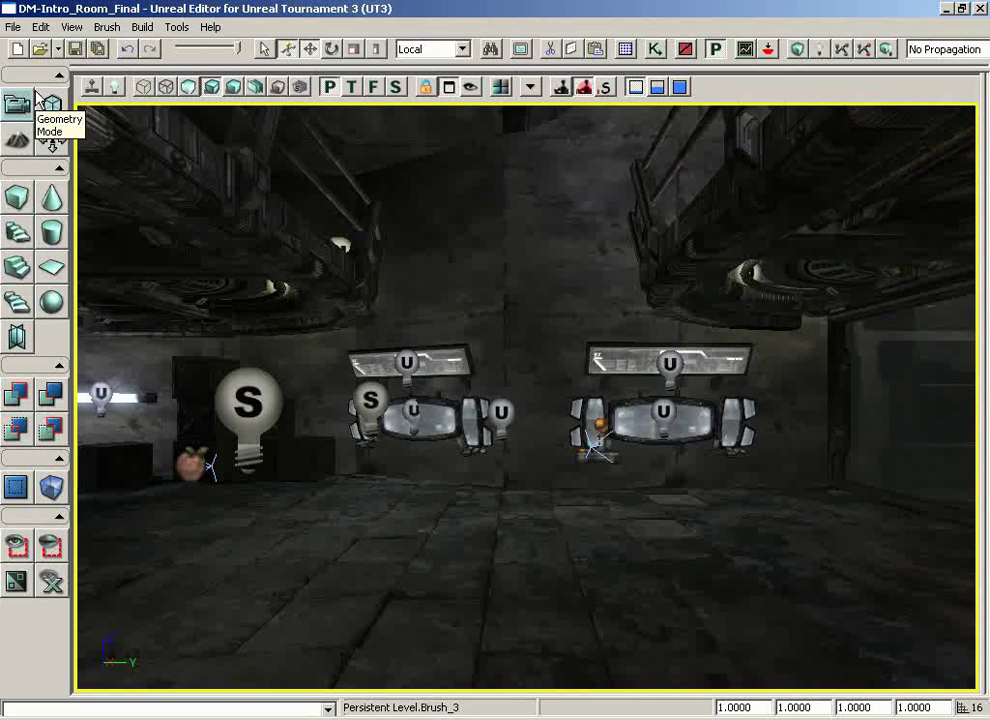
Collapse the brush primitive, CSG, volume and visibility sections of the toolbox, keeping only the editor modes expanded.
left_click(61, 169)
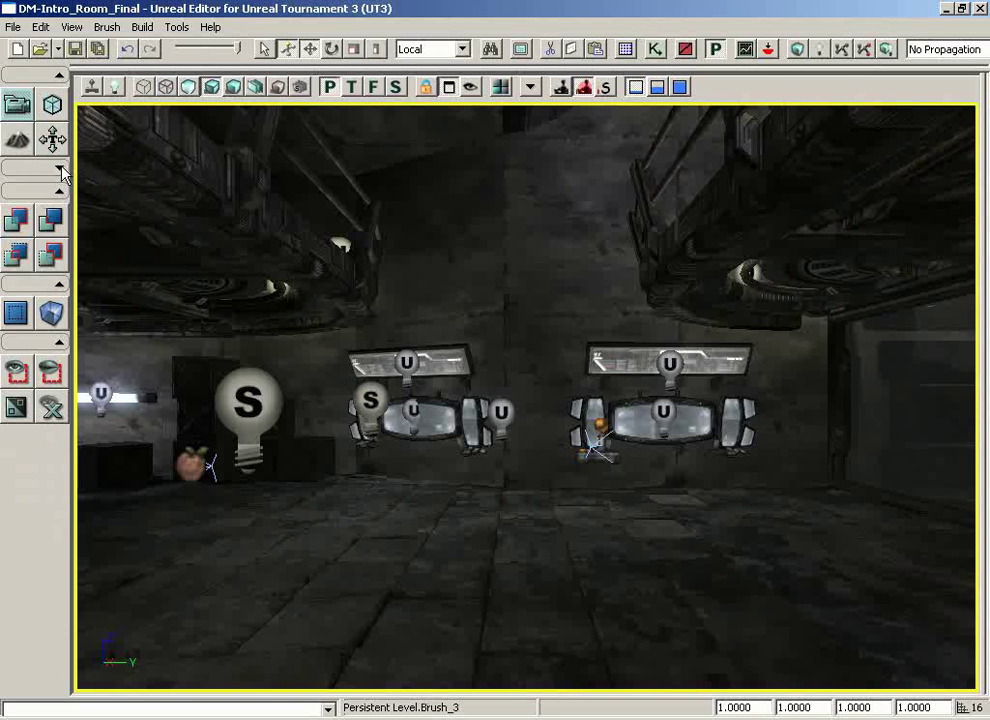
left_click(60, 192)
left_click(60, 215)
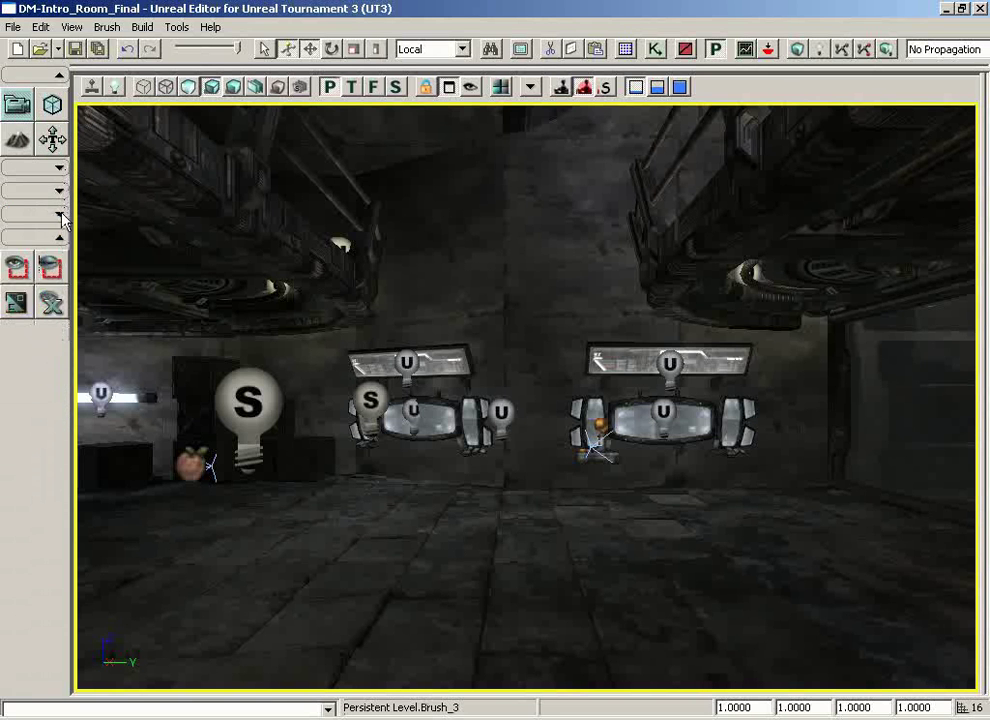
left_click(60, 237)
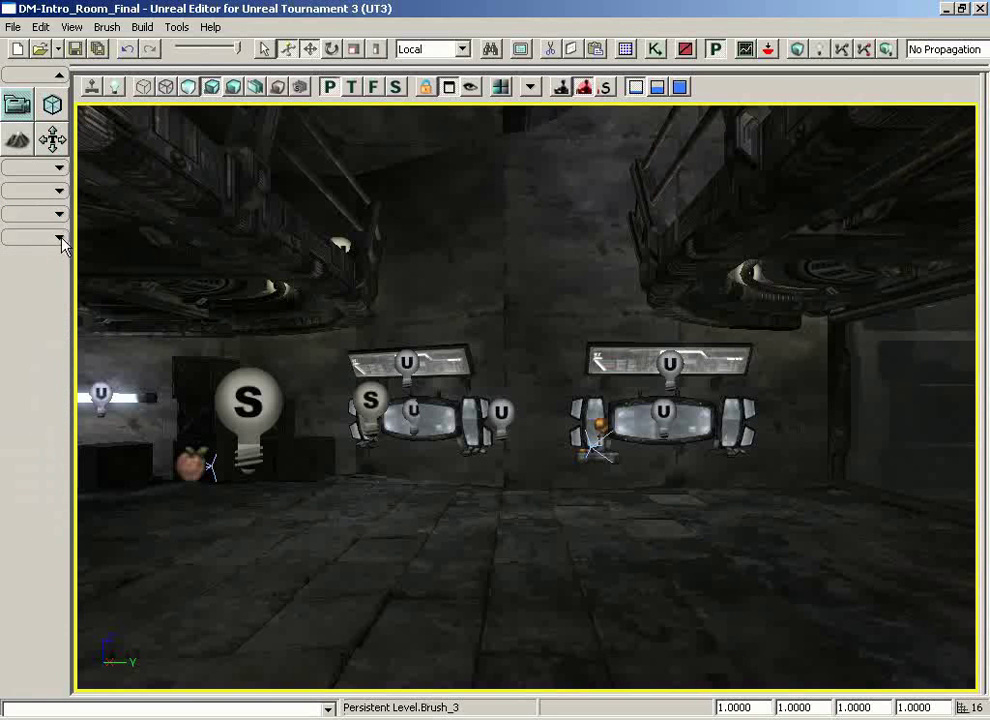
Look around the room in Camera Mode and bring up the Geometry Mode tools.
left_click(25, 110)
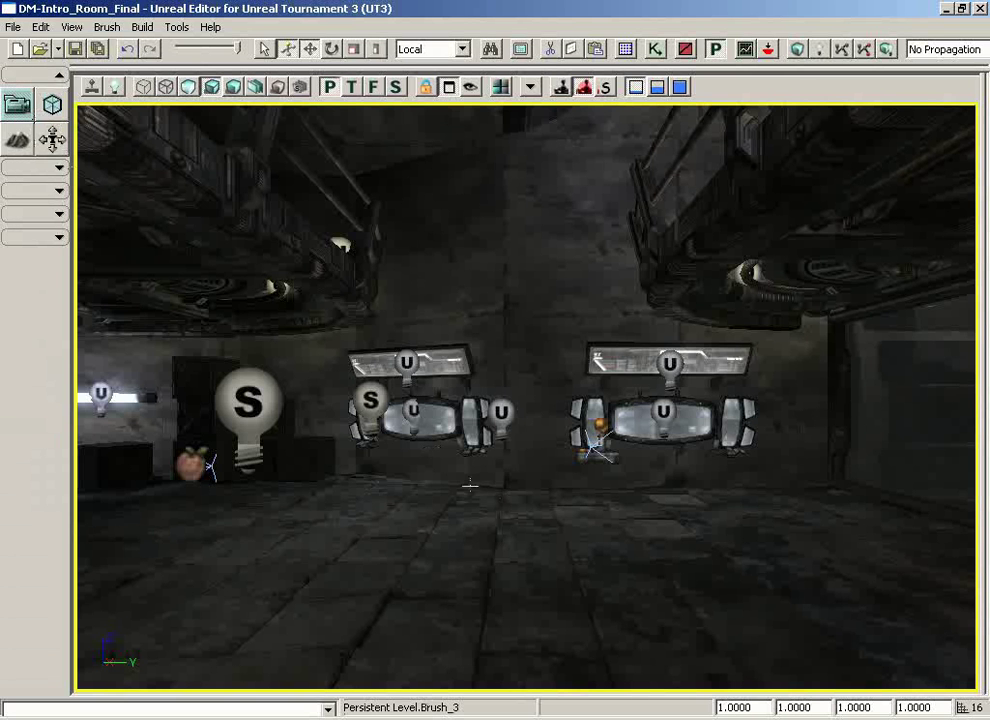
mouse_move(519, 528)
left_mouse_down()
mouse_move(490, 480)
mouse_move(512, 552)
mouse_move(482, 482)
mouse_move(975, 325)
mouse_move(976, 289)
mouse_move(512, 551)
left_mouse_up()
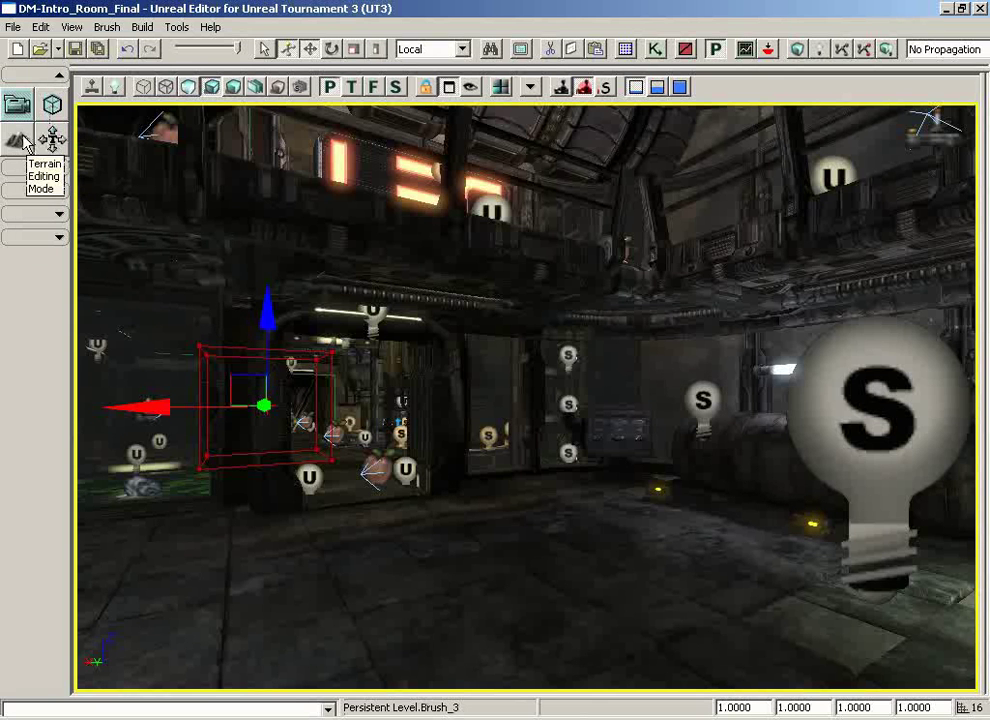
left_click_drag(524, 504, 130, 284)
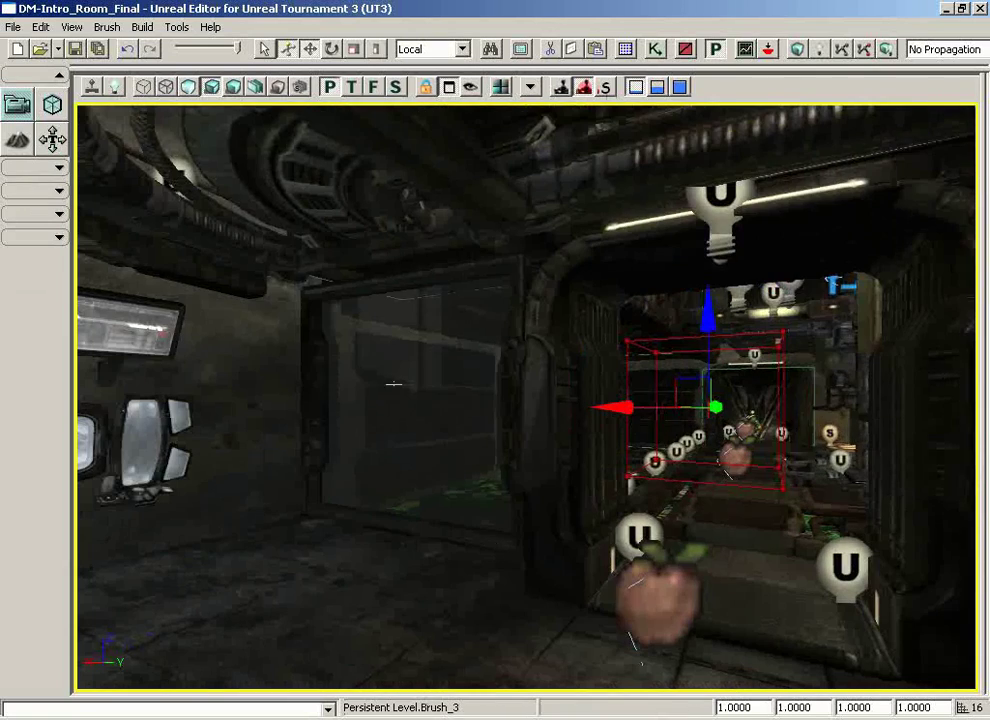
left_click(51, 113)
left_click_drag(300, 420, 318, 408)
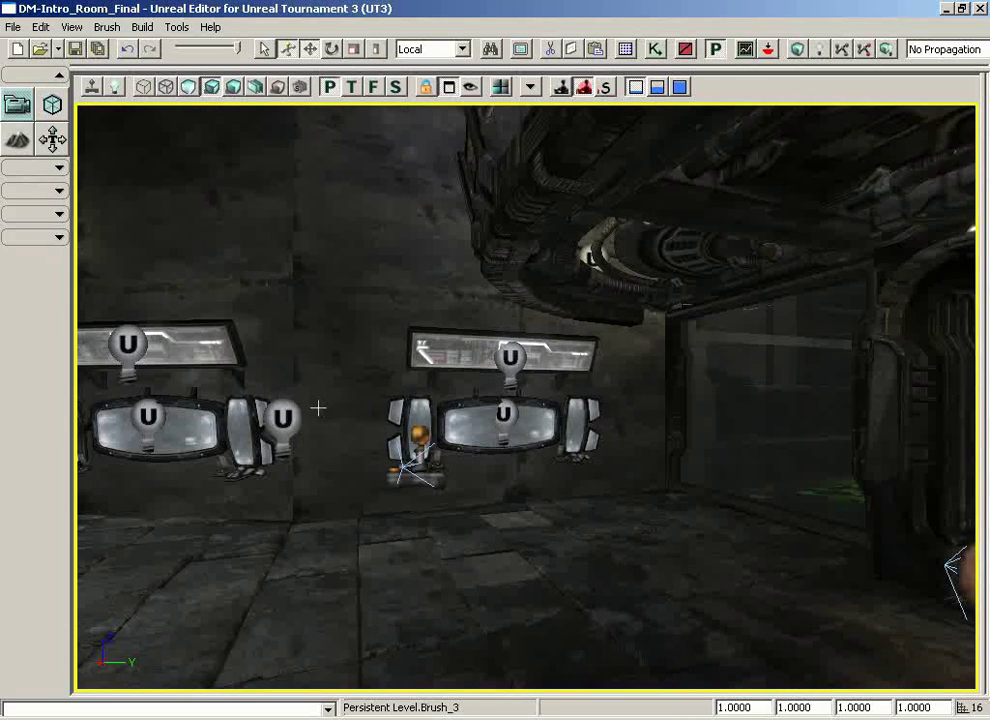
left_click(50, 104)
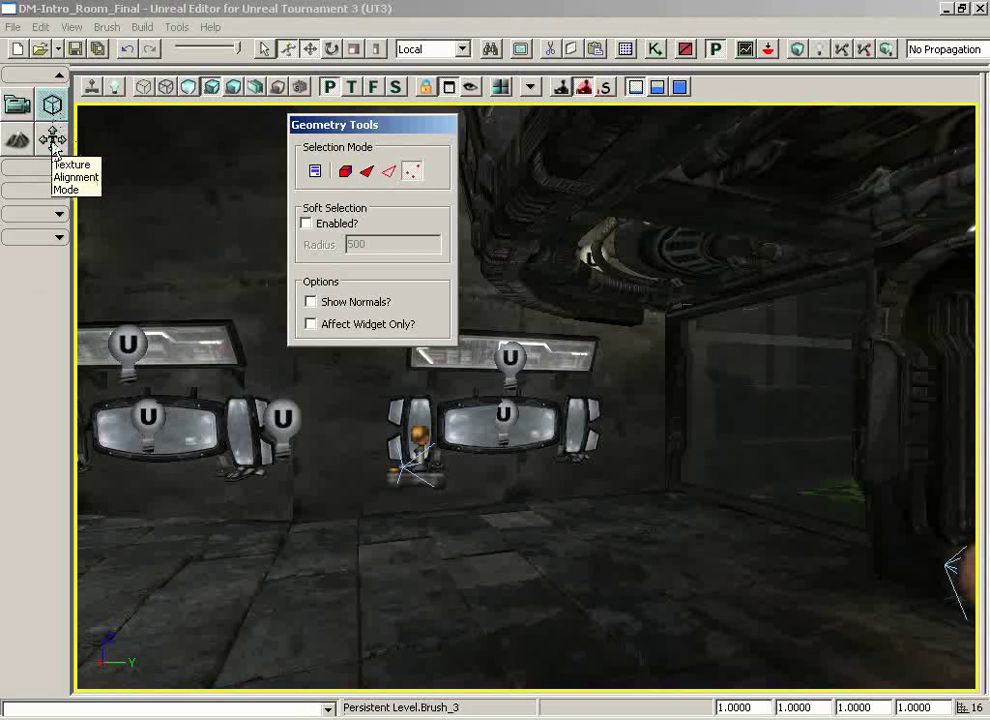
Switch to Texture Alignment Mode and select the wall surface behind the wall-mounted monitors.
left_click(55, 146)
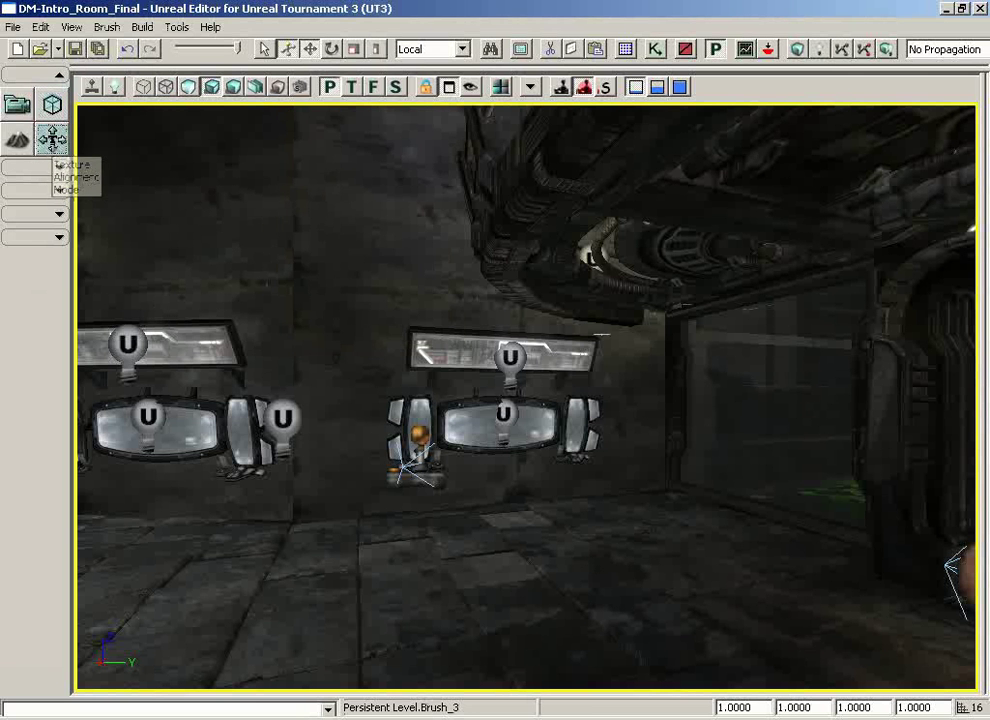
left_click_drag(659, 434, 630, 376)
right_click_drag(630, 376, 675, 443)
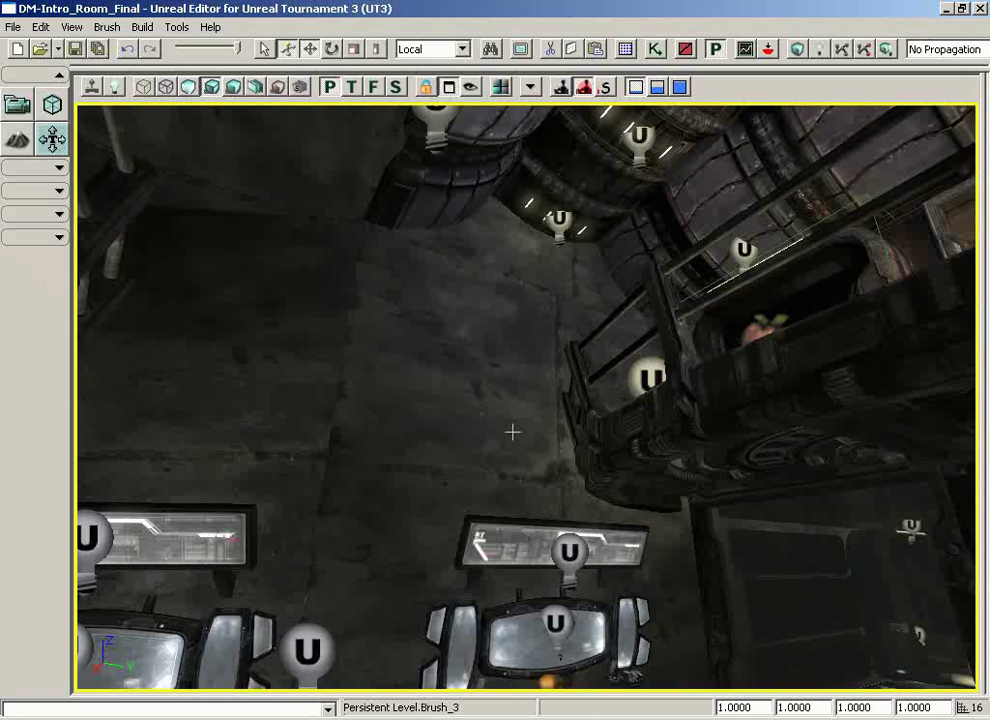
left_click(471, 382)
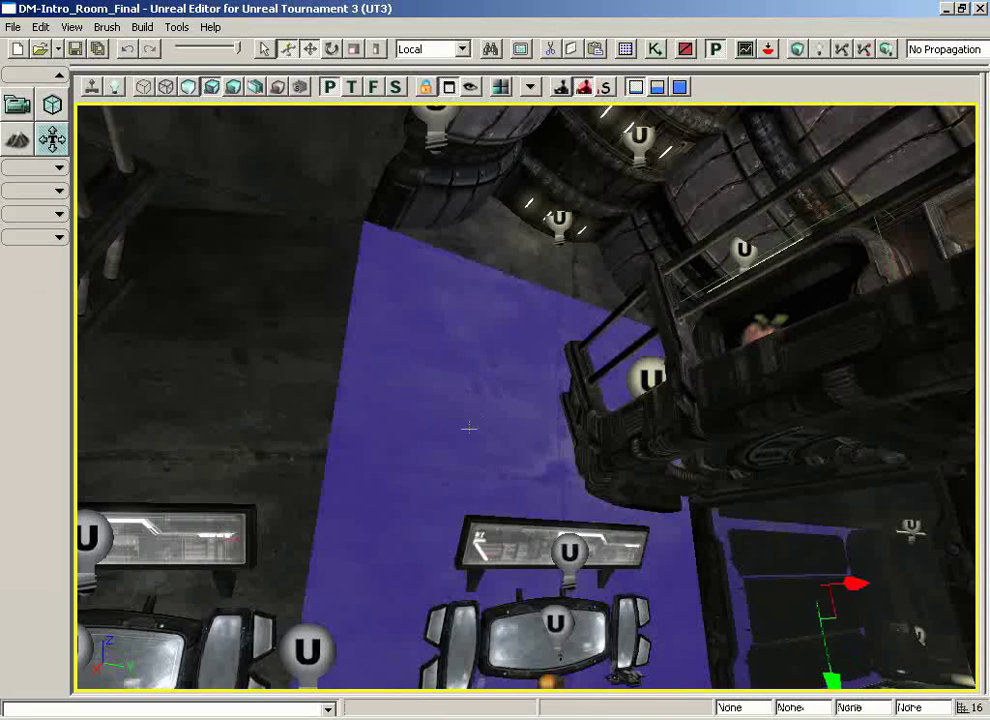
Shift the selected wall's texture horizontally and vertically with the translation widget, on the side above the green liquid.
right_click_drag(498, 434, 528, 390)
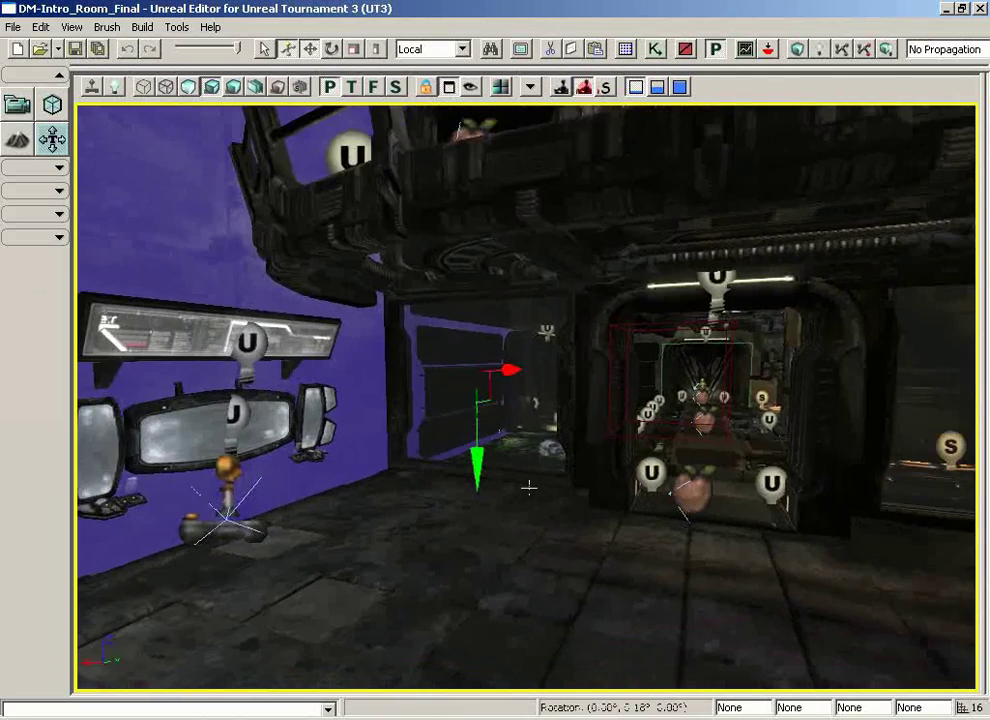
left_click_drag(528, 390, 527, 494)
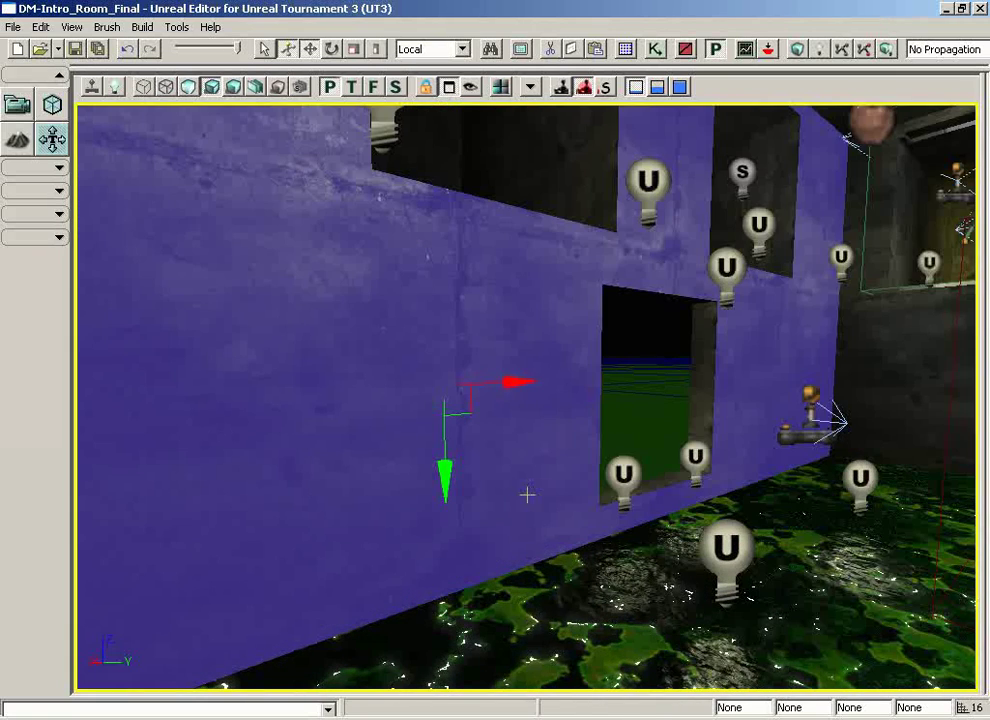
right_click_drag(510, 514, 477, 466)
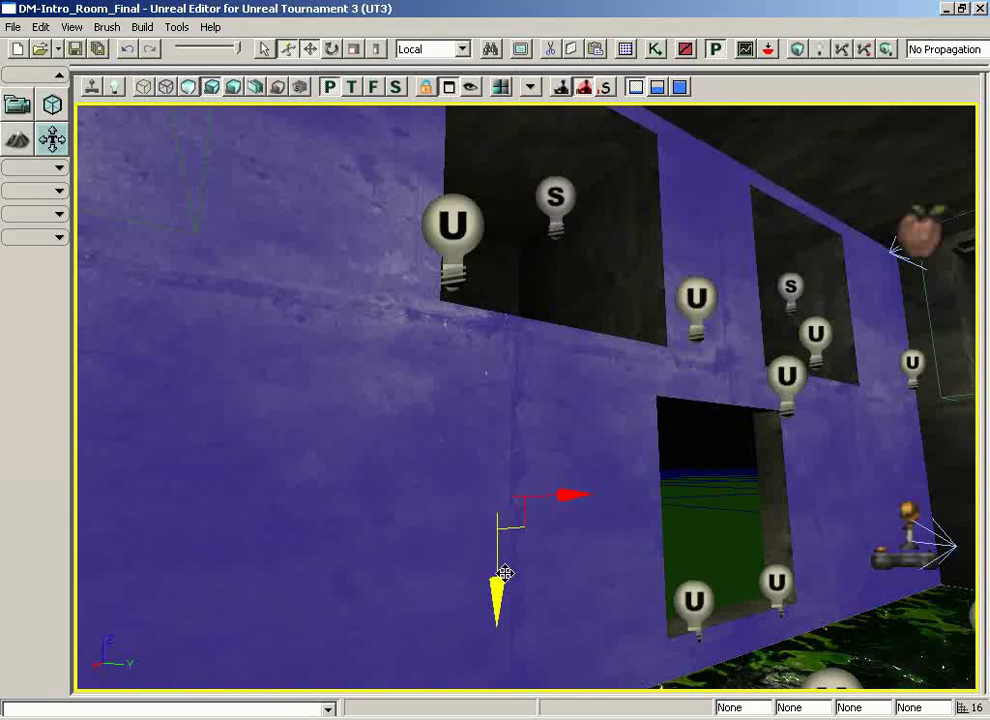
left_click_drag(563, 492, 391, 495)
left_click_drag(469, 494, 612, 494)
left_click_drag(497, 584, 498, 472)
left_click_drag(517, 519, 345, 375)
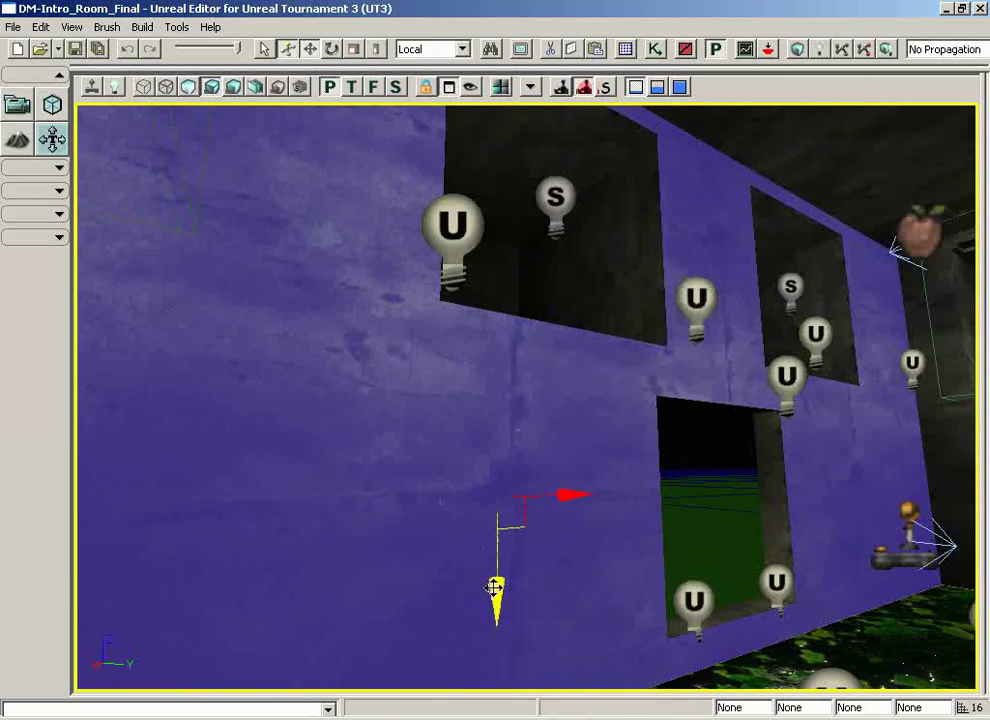
left_click_drag(497, 586, 484, 540)
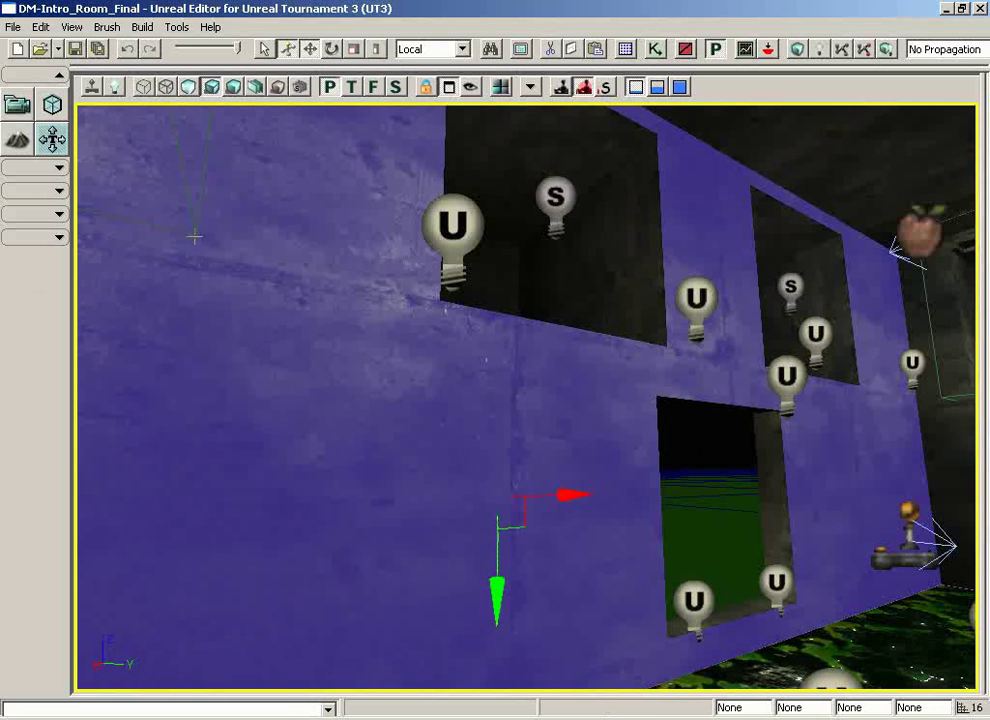
Rotate the selected wall's texture and scale it uniformly.
left_click(332, 50)
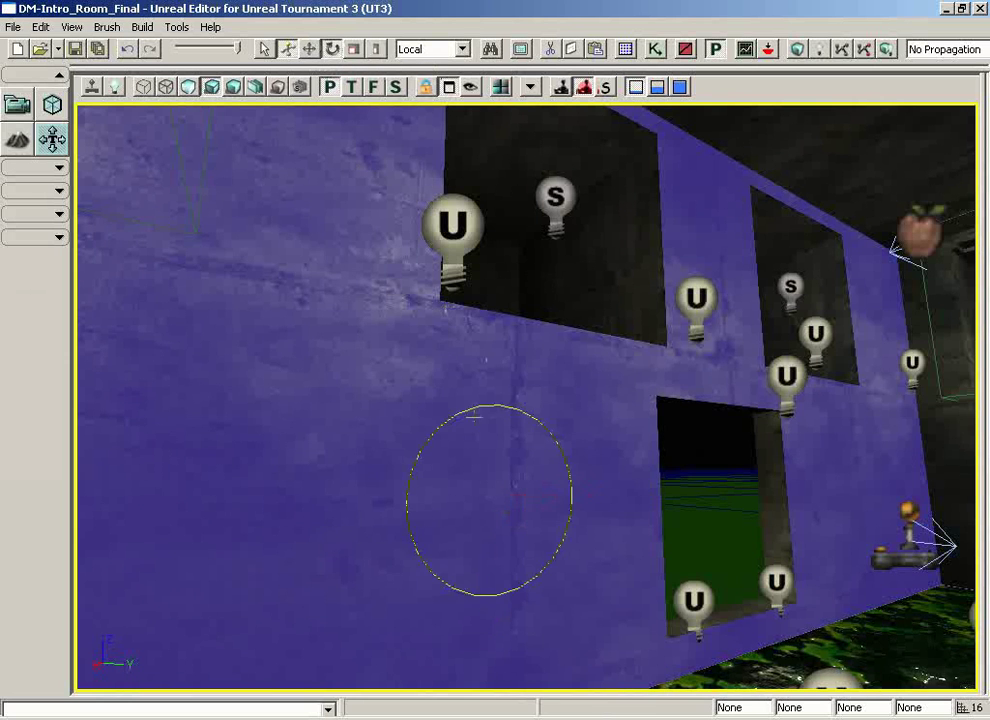
left_click_drag(464, 411, 141, 413)
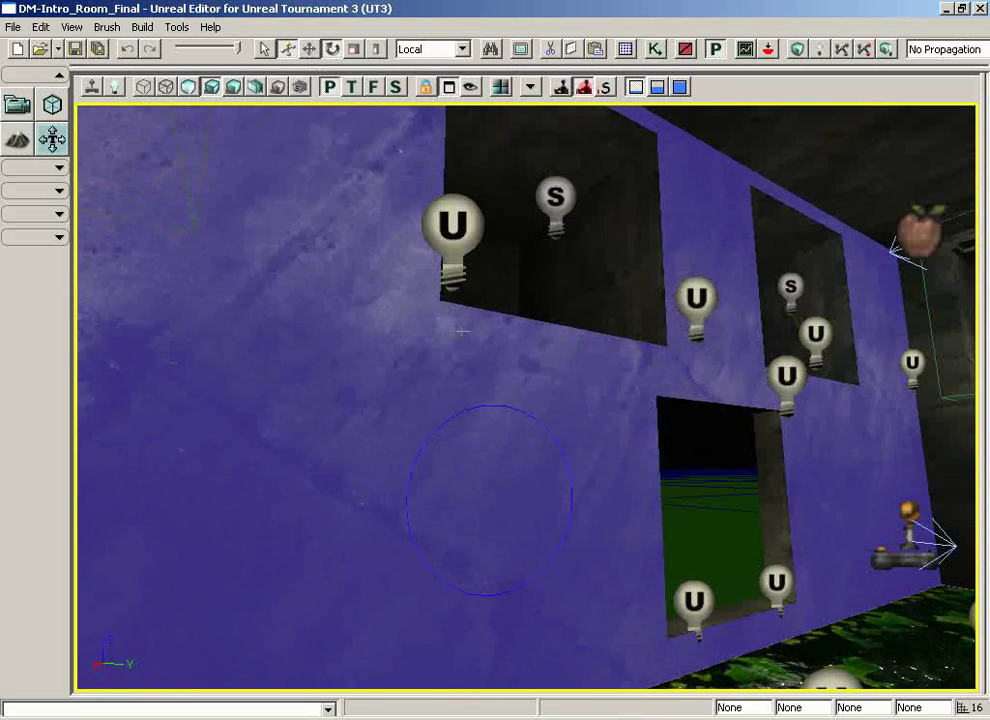
left_click(354, 49)
left_click_drag(557, 425, 75, 690)
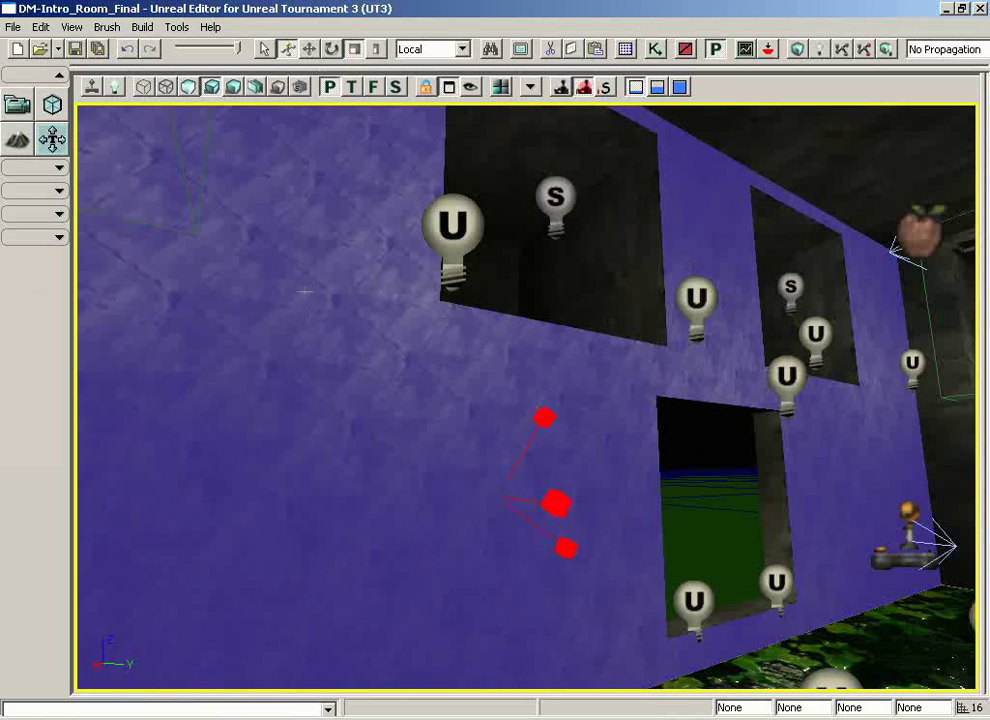
left_click_drag(543, 417, 643, 106)
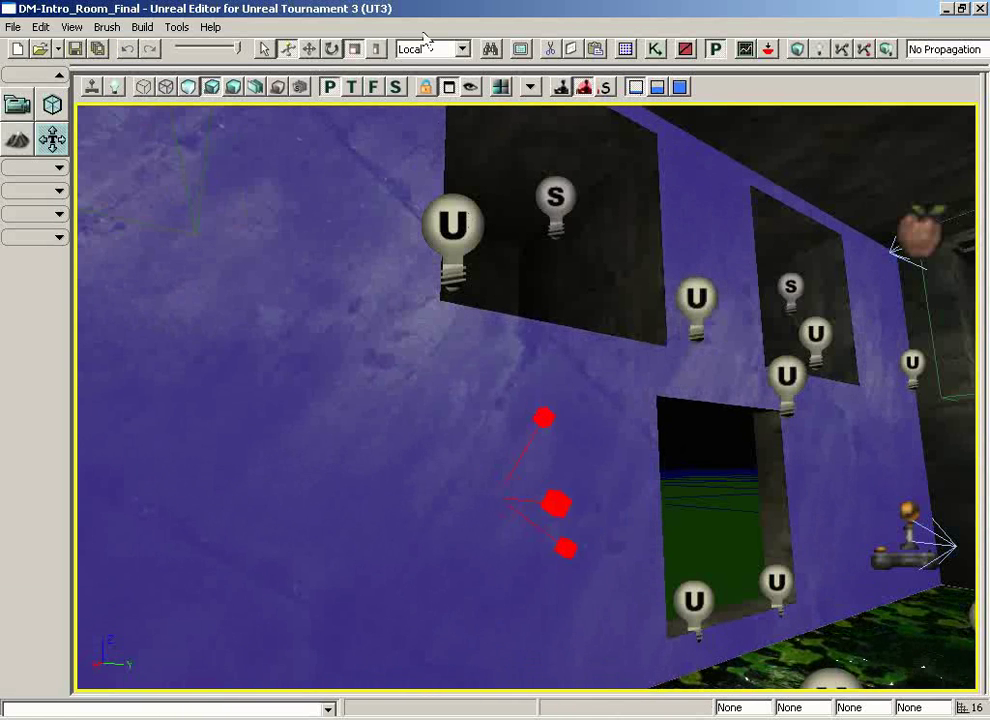
Scale the selected wall's texture non-uniformly along each of its two axes.
left_click(376, 49)
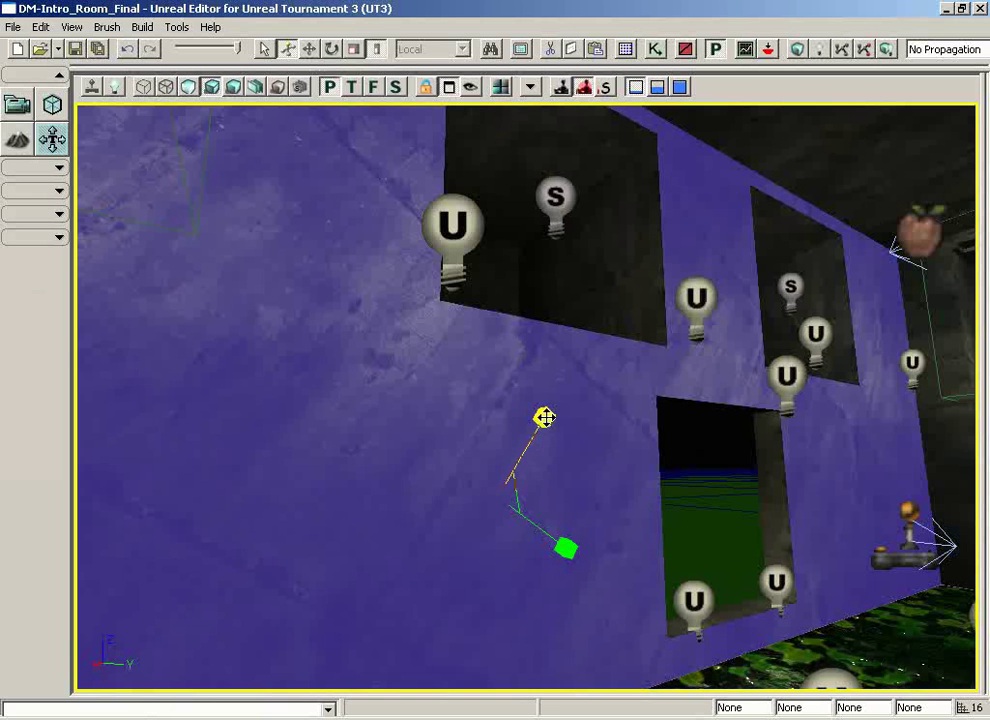
left_click_drag(541, 416, 72, 680)
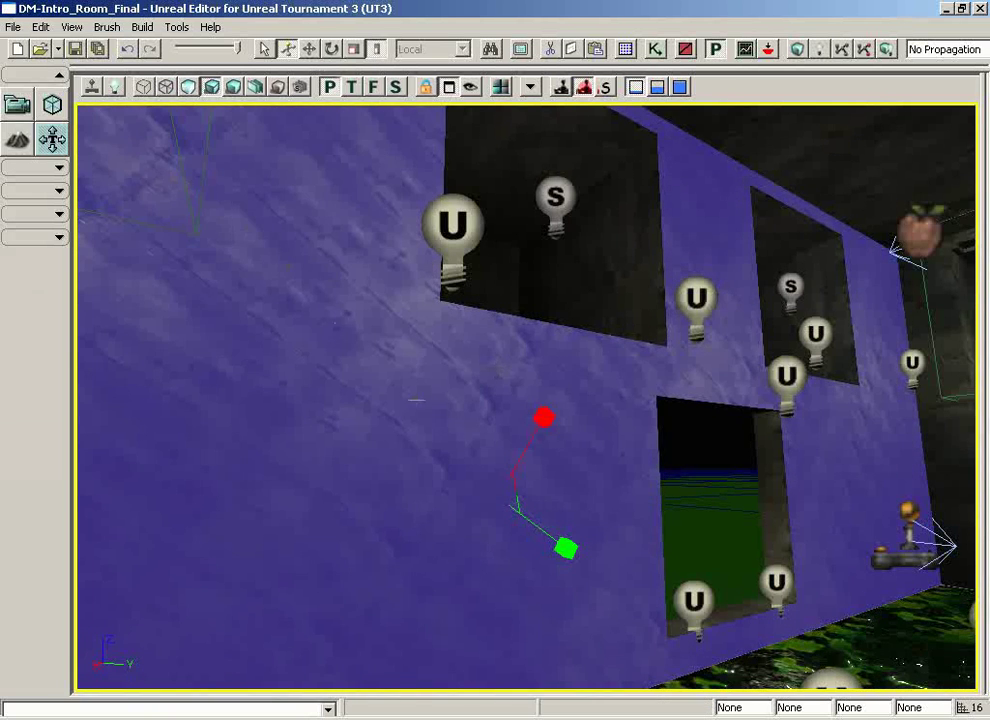
left_click_drag(563, 541, 519, 515)
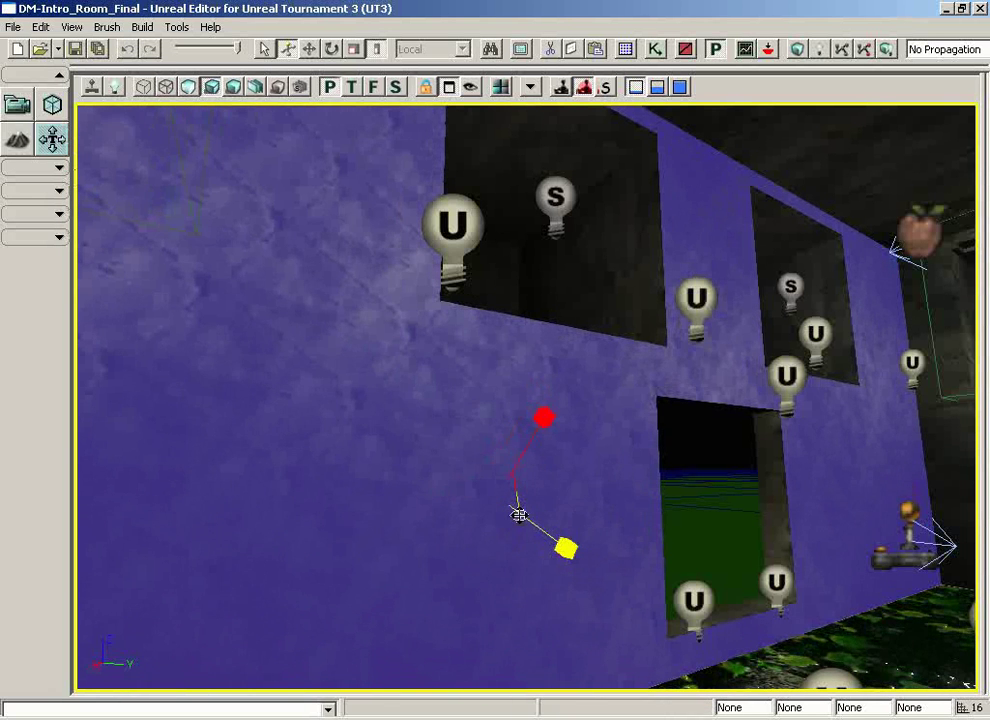
View the Terrain Editing Mode settings window and close it to return to Camera Mode.
left_click(53, 139)
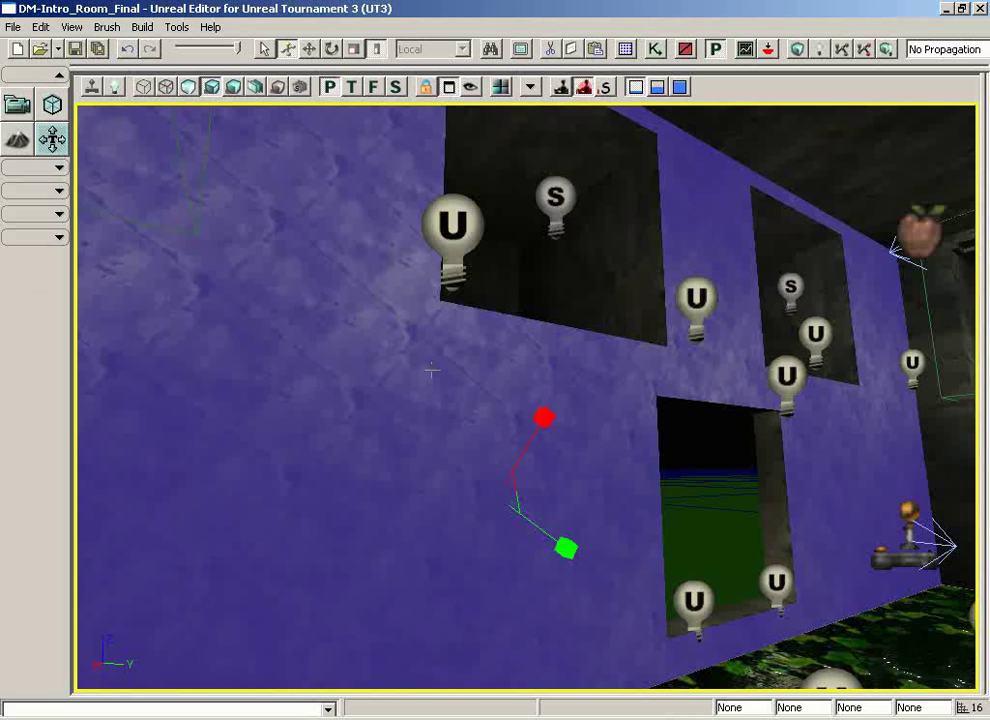
left_click_drag(350, 345, 290, 255)
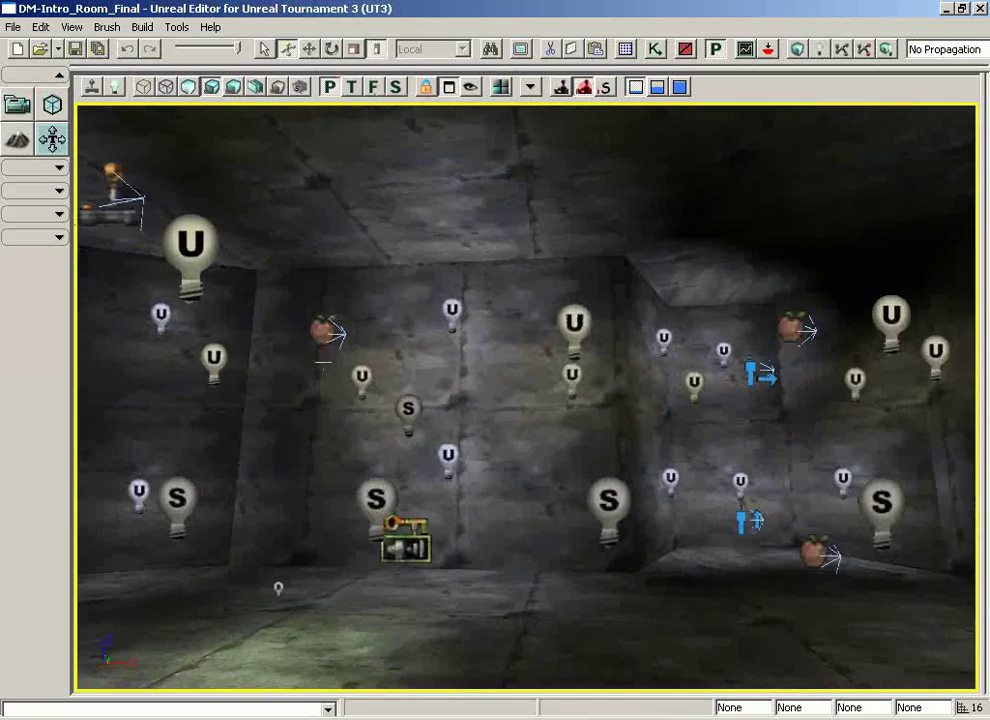
left_click(17, 143)
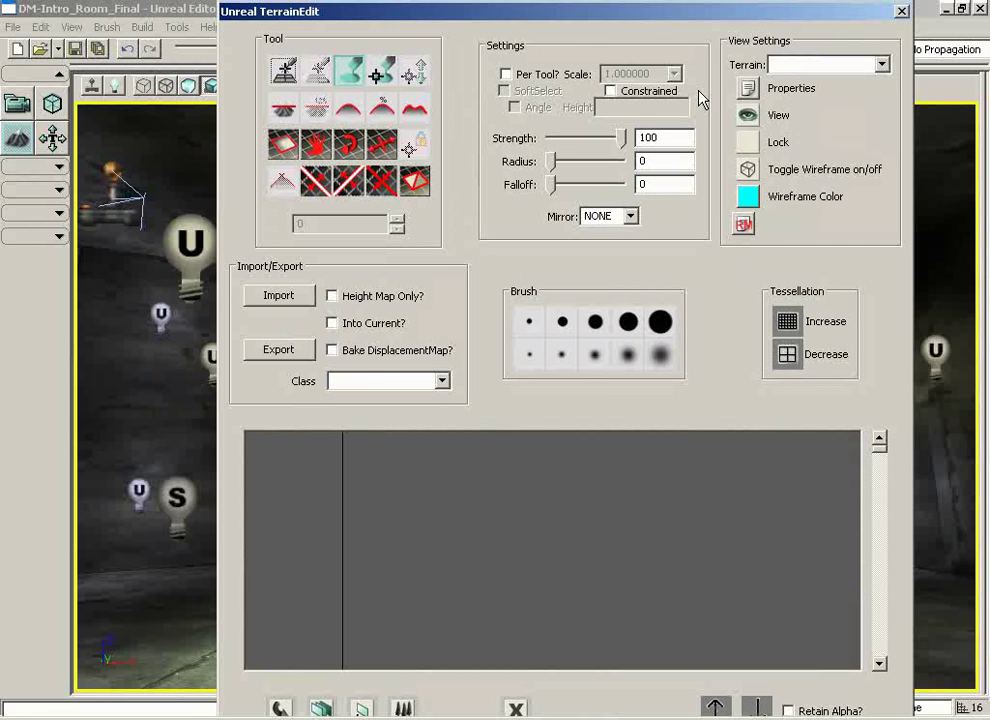
left_click(901, 11)
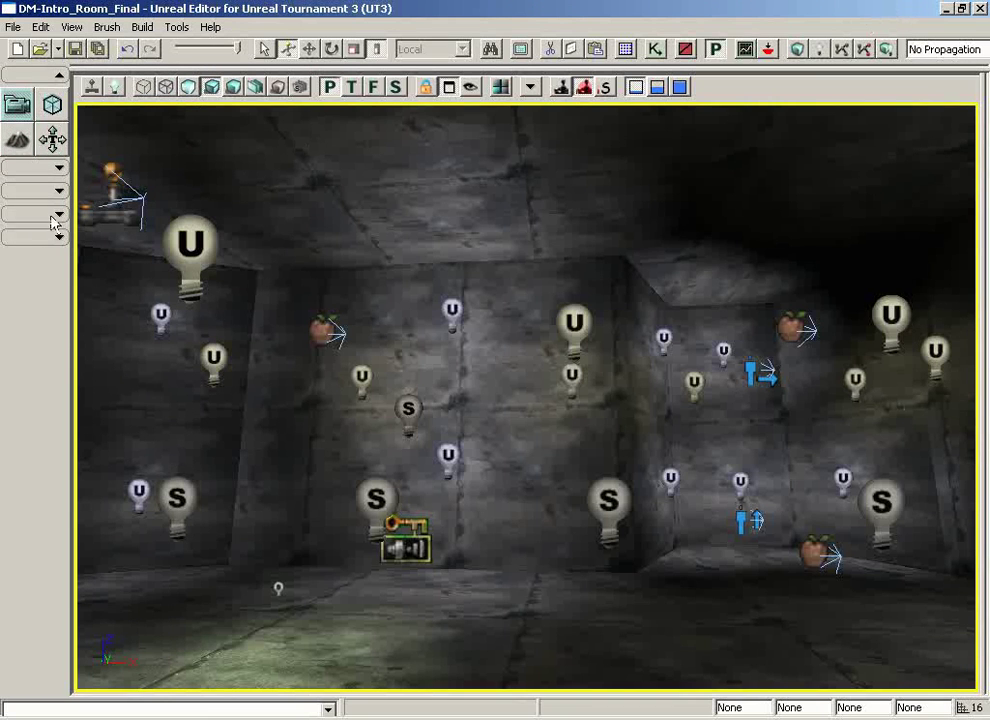